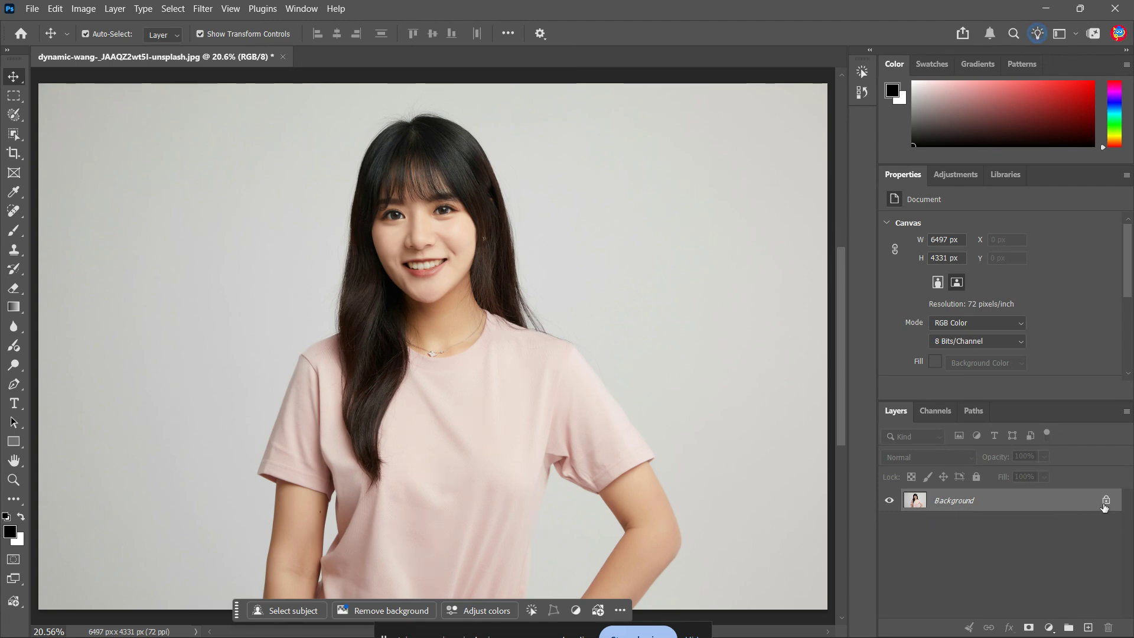
# Unlock the portrait's background layer and convert it to a smart object
pyautogui.click(1104, 502)
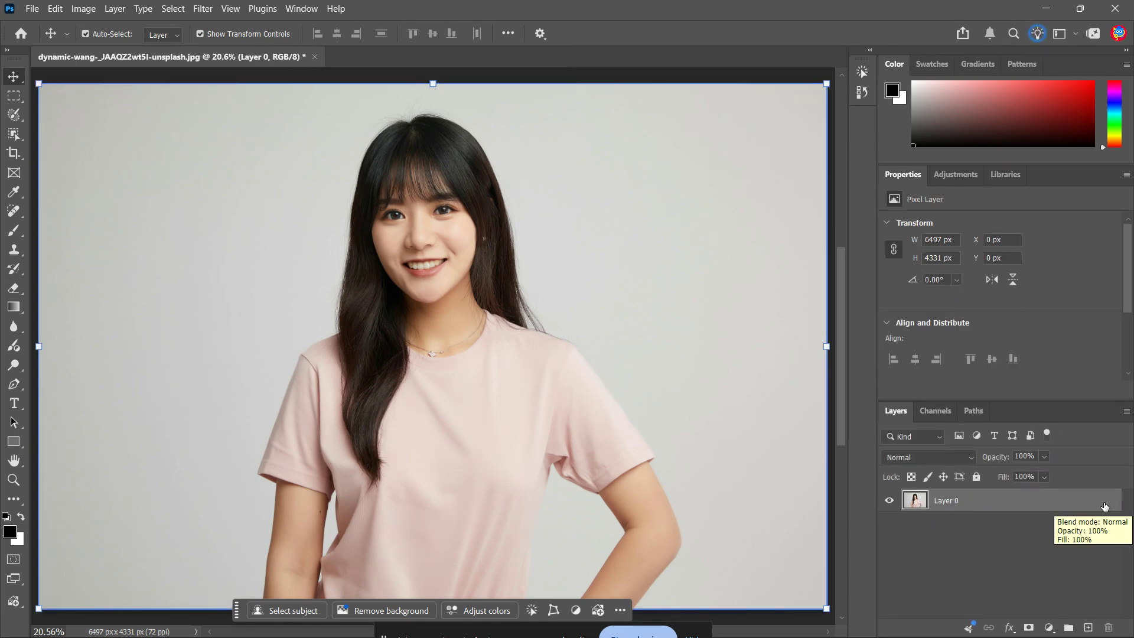
pyautogui.rightClick(1000, 508)
pyautogui.click(1089, 431)
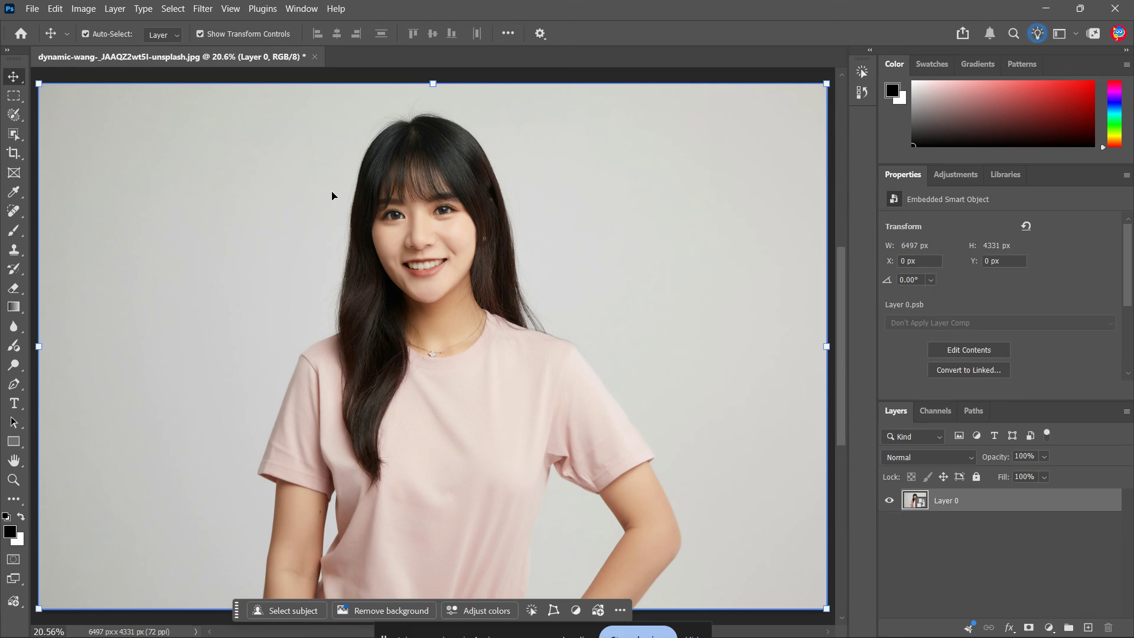
# Open the Smart Blur filter for the portrait layer and preview its effect on the face at 50%
pyautogui.click(203, 8)
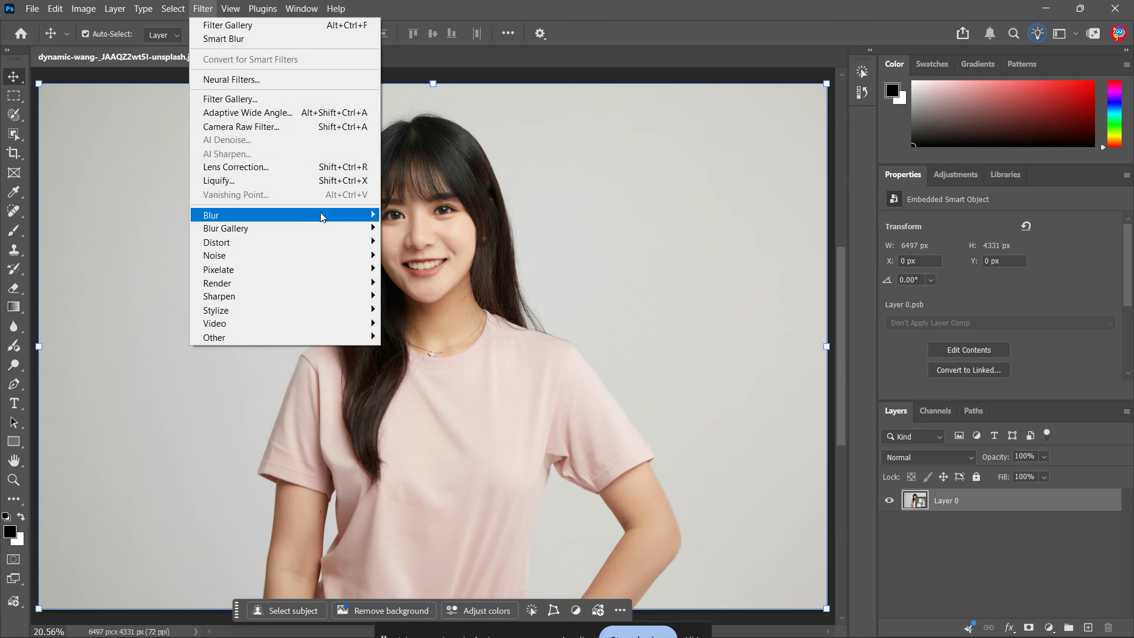
pyautogui.moveTo(322, 215)
pyautogui.click(417, 338)
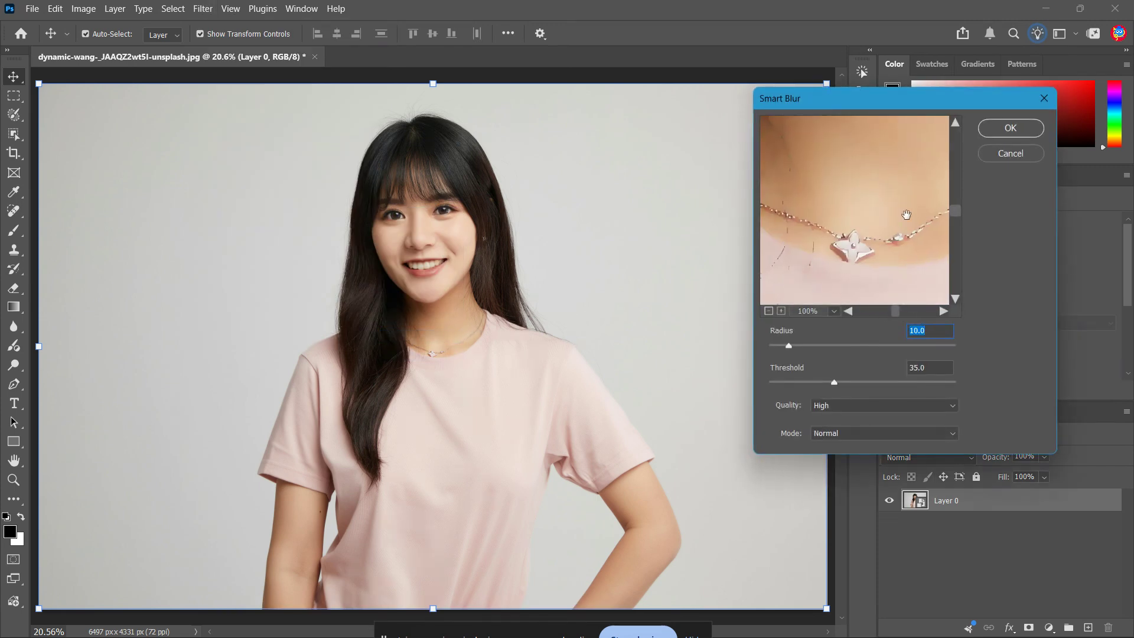
pyautogui.moveTo(890, 172); pyautogui.dragTo(883, 292)
pyautogui.moveTo(845, 154)
pyautogui.mouseDown()
pyautogui.moveTo(856, 287)
pyautogui.moveTo(872, 291)
pyautogui.mouseUp()
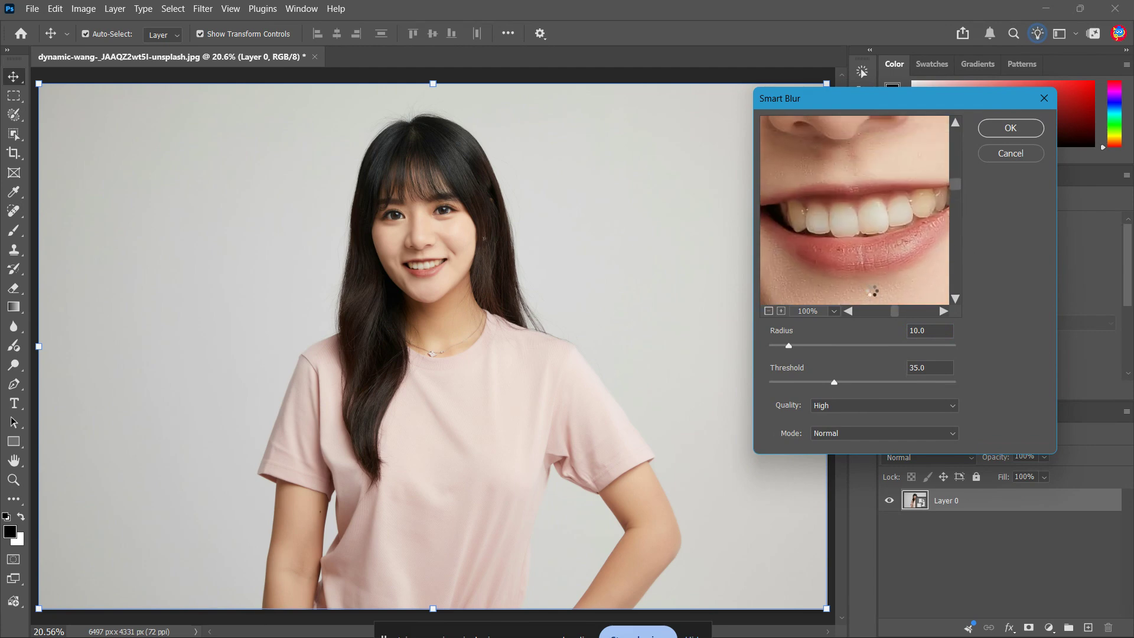
pyautogui.moveTo(845, 179); pyautogui.dragTo(854, 278)
pyautogui.moveTo(851, 157); pyautogui.dragTo(856, 284)
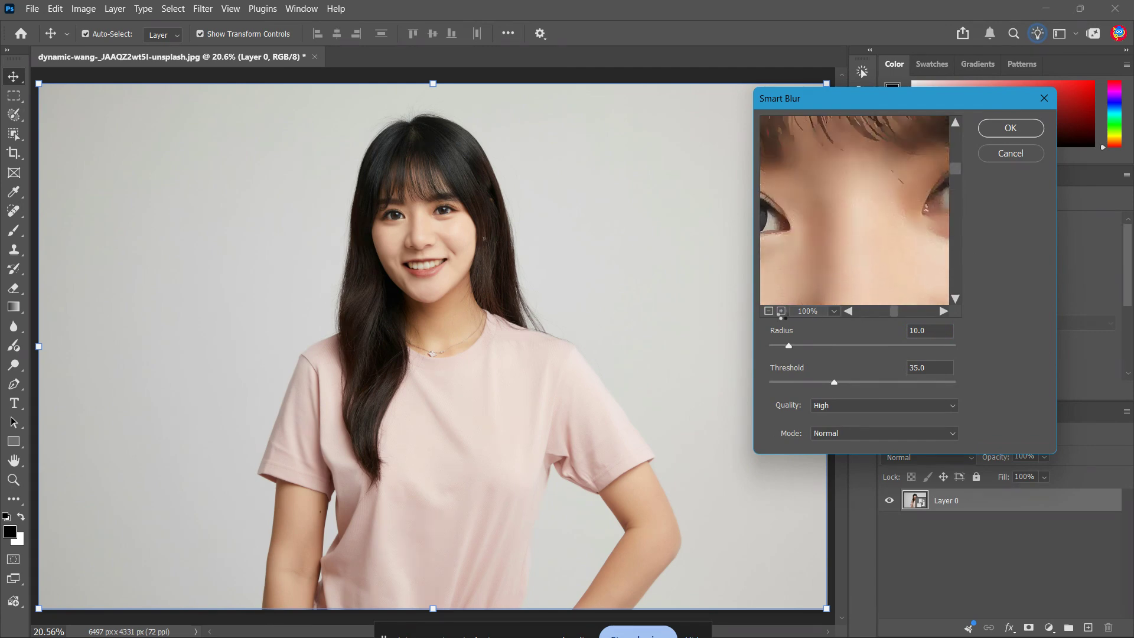
pyautogui.click(768, 310)
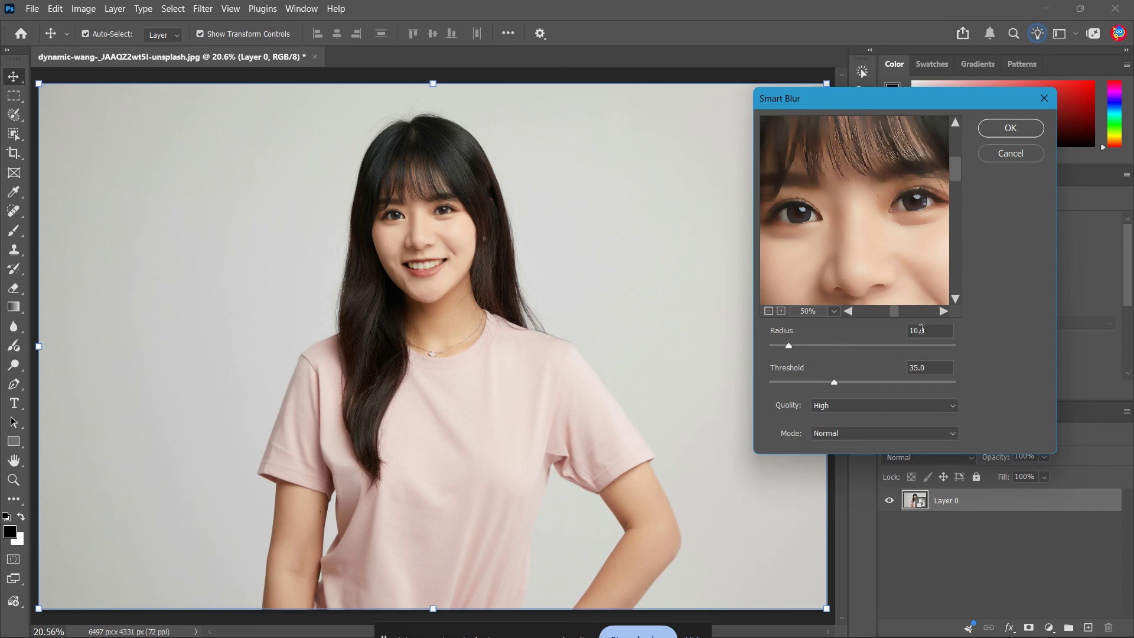
# Try a Smart Blur radius of 7 and check its effect on the face and hair
pyautogui.moveTo(921, 328); pyautogui.dragTo(906, 334)
pyautogui.write('7')
pyautogui.moveTo(932, 367); pyautogui.dragTo(901, 372)
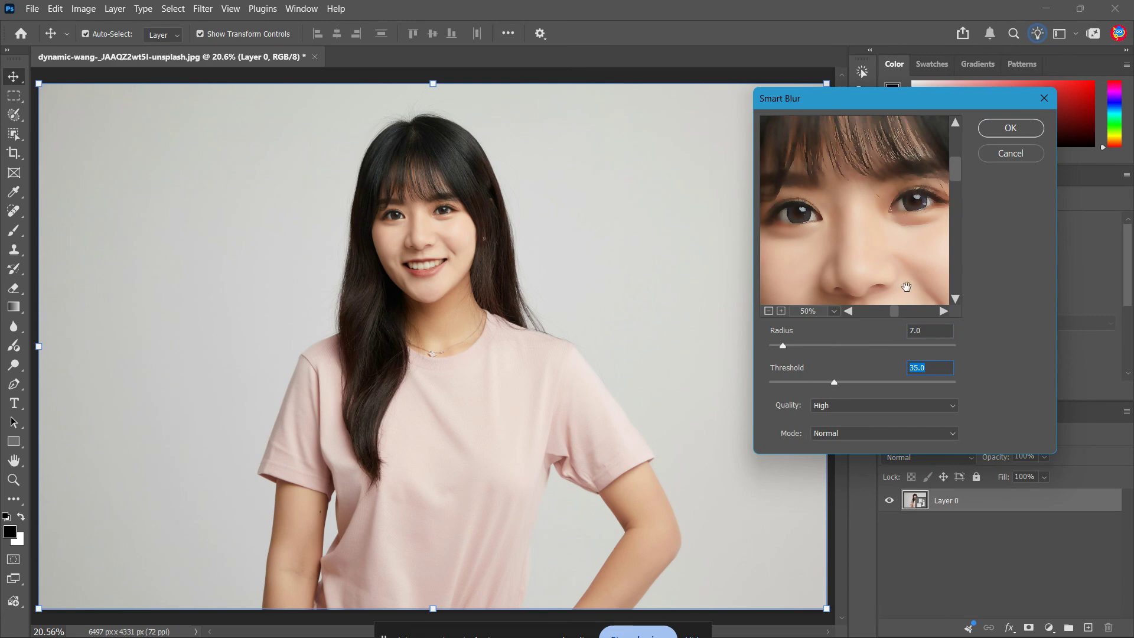
pyautogui.moveTo(878, 258); pyautogui.dragTo(851, 172)
pyautogui.moveTo(832, 218); pyautogui.dragTo(699, 182)
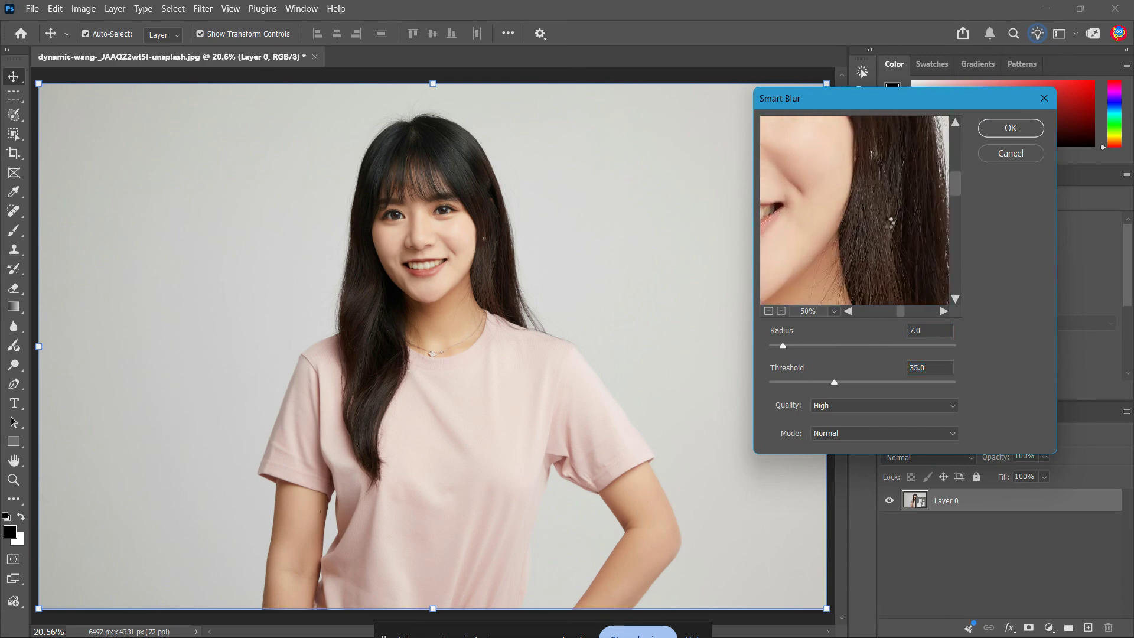
pyautogui.moveTo(880, 232); pyautogui.dragTo(885, 283)
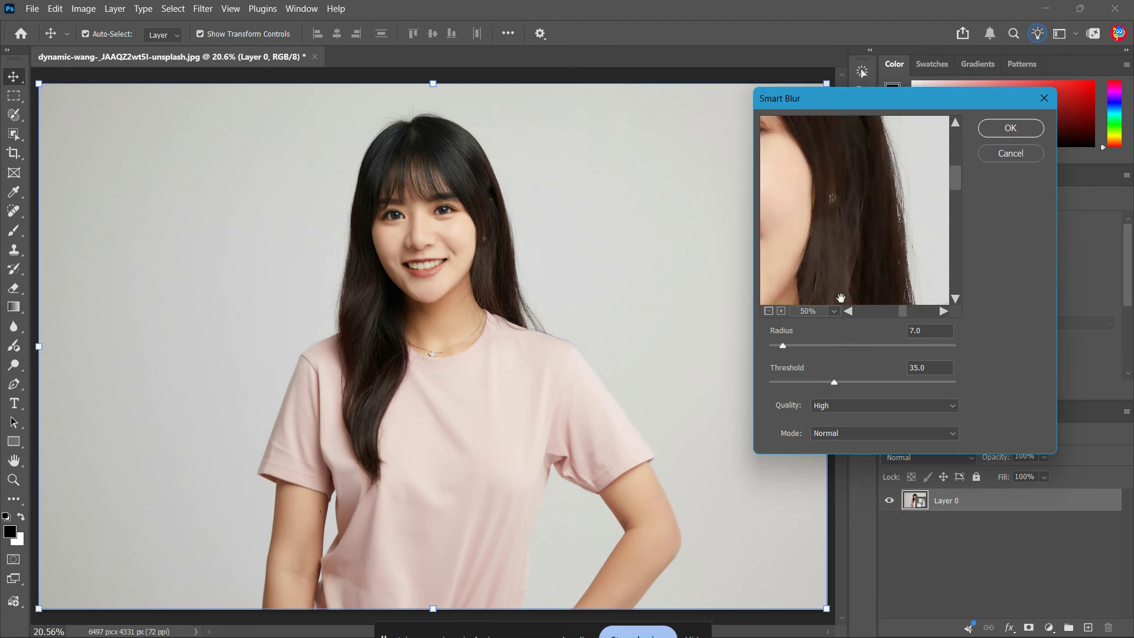
# Apply Smart Blur with radius 10, threshold 35, High quality and Normal mode
pyautogui.moveTo(932, 330); pyautogui.dragTo(910, 331)
pyautogui.write('10')
pyautogui.click(957, 408)
pyautogui.click(957, 408)
pyautogui.click(947, 437)
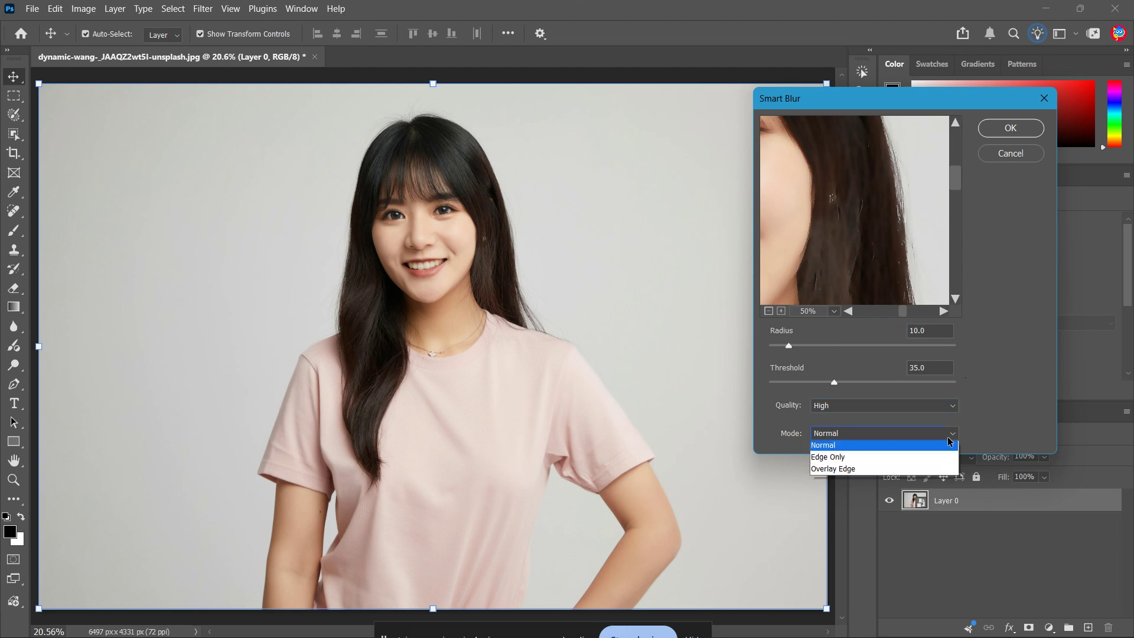
pyautogui.click(948, 437)
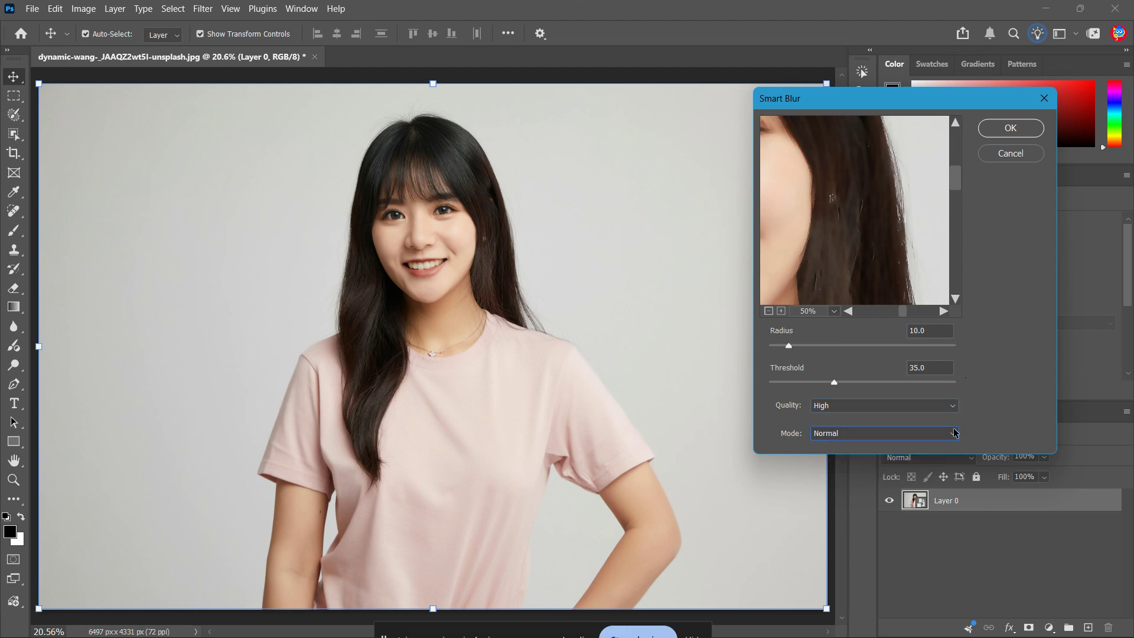
pyautogui.click(1012, 127)
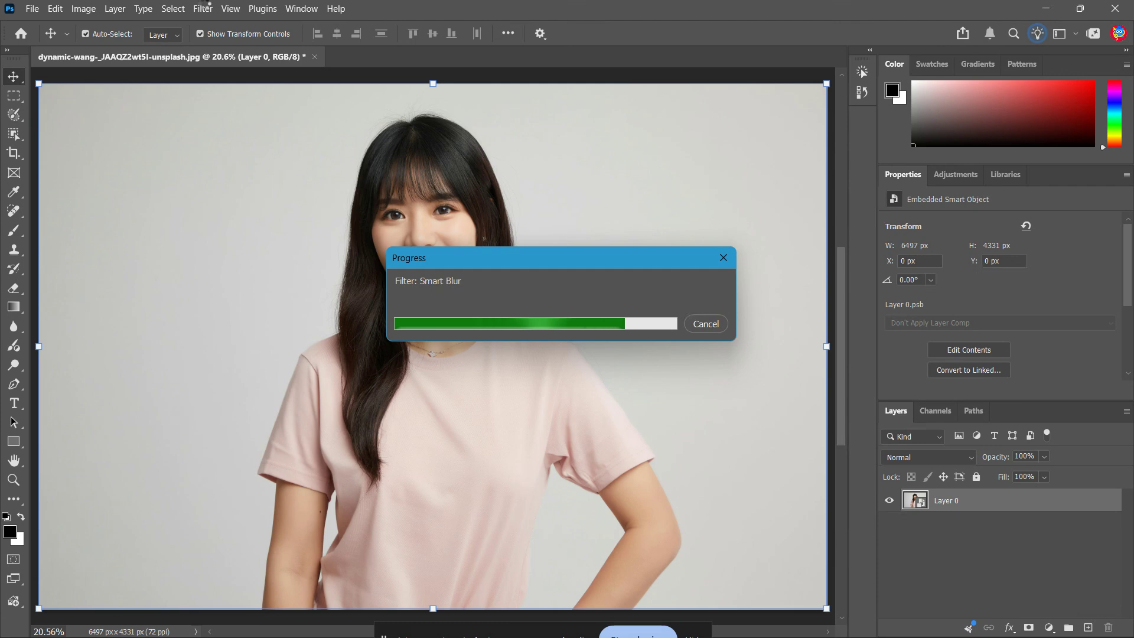
# Open the Filter Gallery on the Artistic Poster Edges filter and preview the portrait at 25%
pyautogui.click(205, 8)
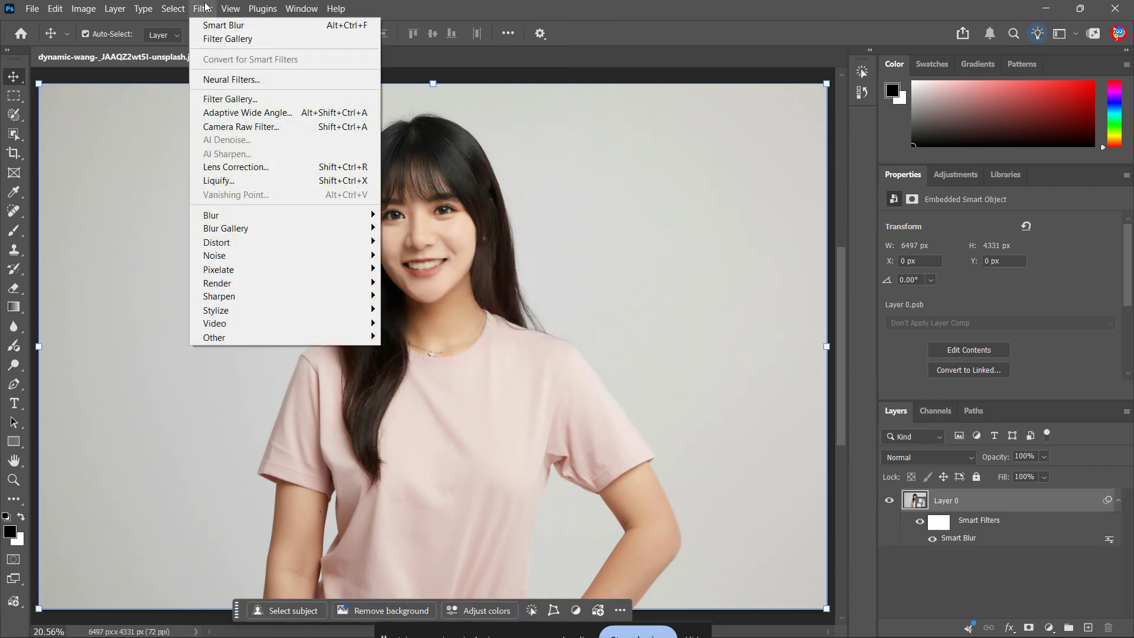
pyautogui.click(284, 101)
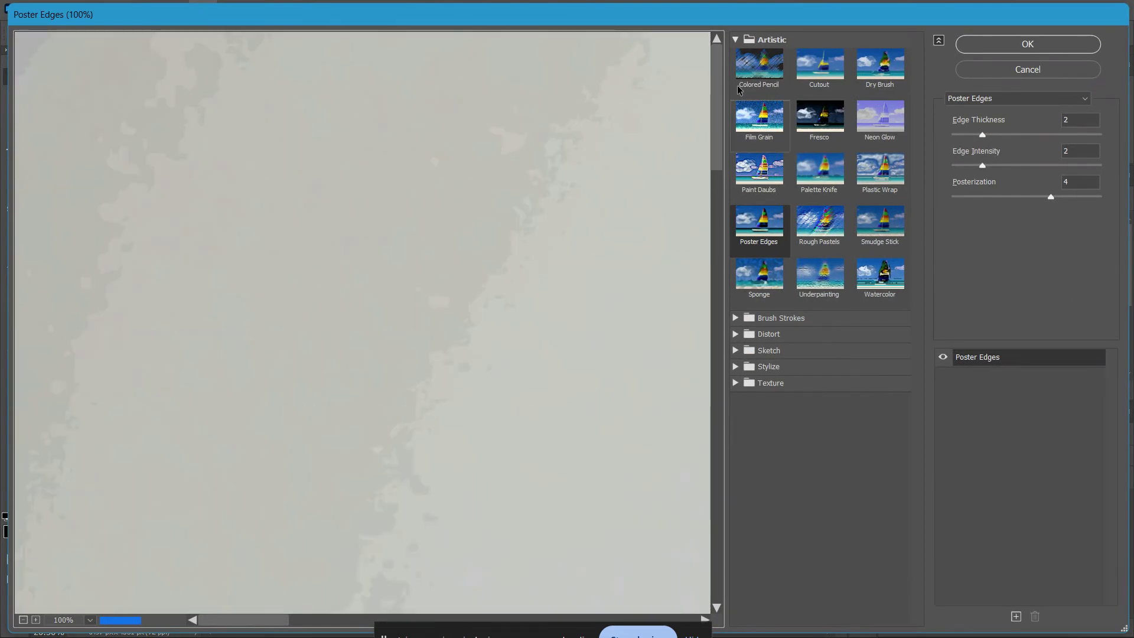
pyautogui.click(739, 40)
pyautogui.click(740, 39)
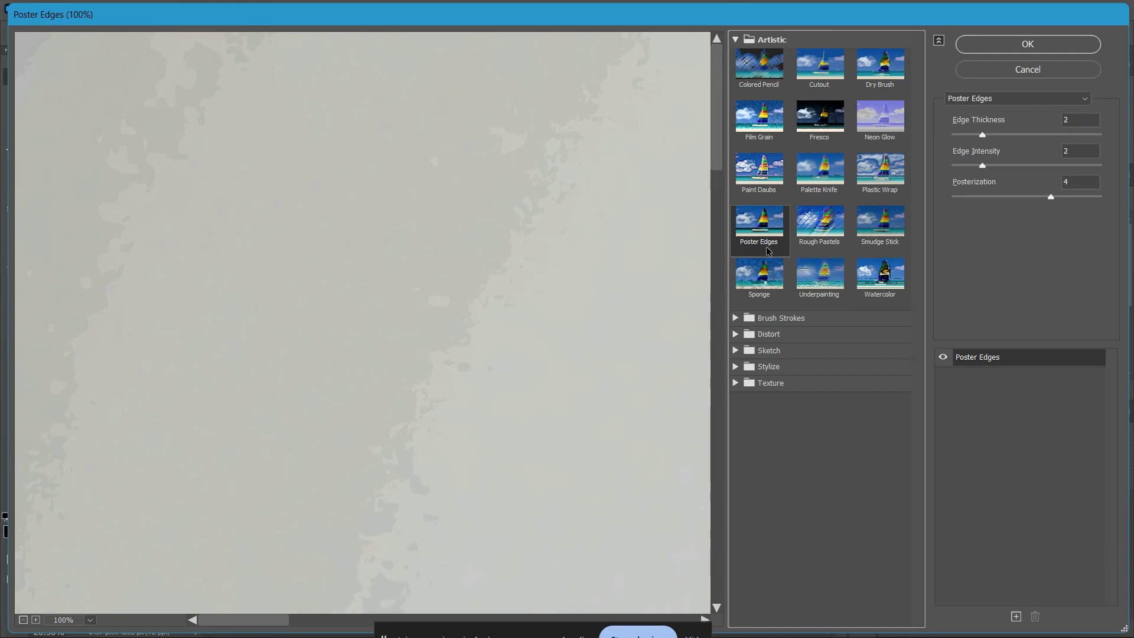
pyautogui.click(24, 620)
pyautogui.click(24, 620)
pyautogui.click(23, 620)
pyautogui.click(24, 620)
pyautogui.click(23, 620)
pyautogui.click(24, 620)
pyautogui.click(24, 620)
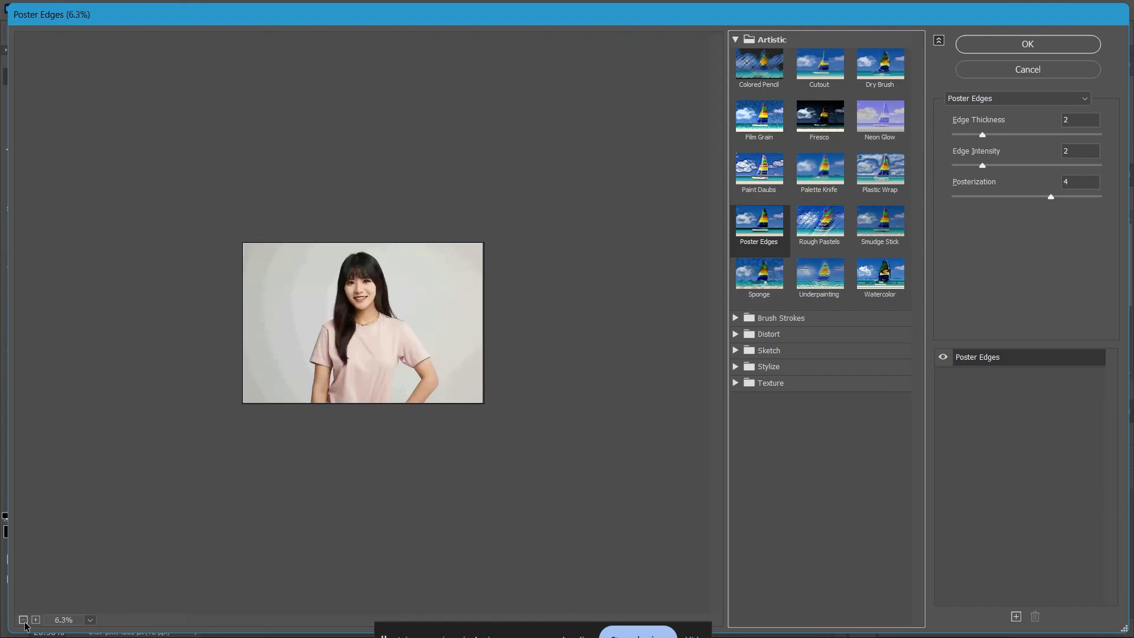
pyautogui.click(35, 620)
pyautogui.click(35, 619)
pyautogui.click(35, 619)
pyautogui.click(36, 619)
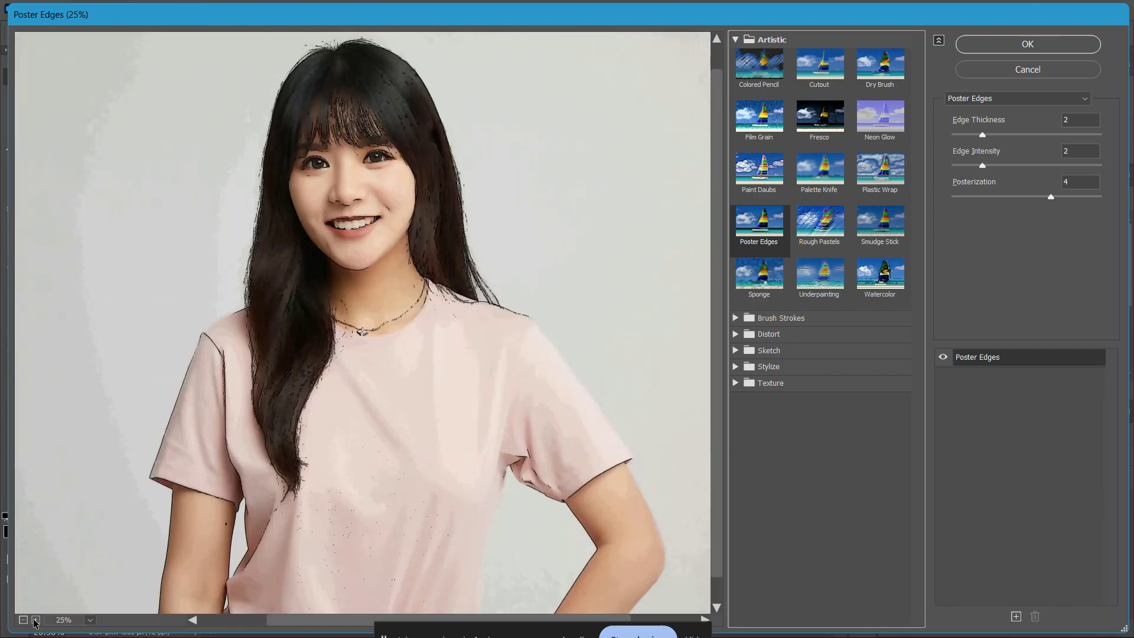
# Try Poster Edges edge thickness values of 10 and 3 on the portrait
pyautogui.click(1079, 120)
pyautogui.moveTo(1078, 120); pyautogui.dragTo(1065, 119)
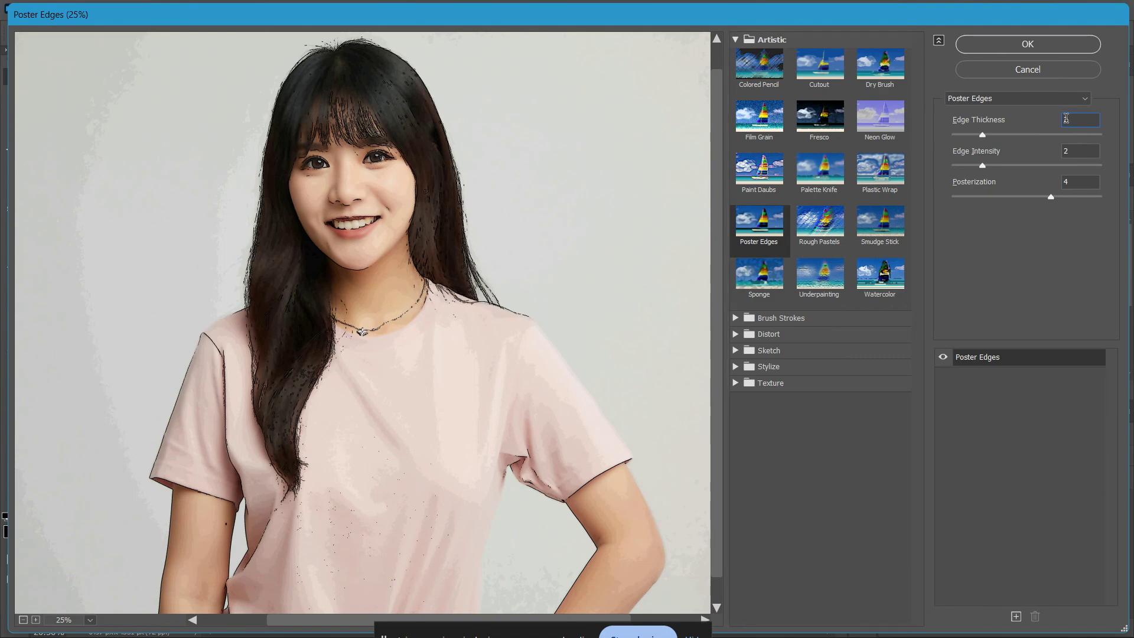
pyautogui.write('10')
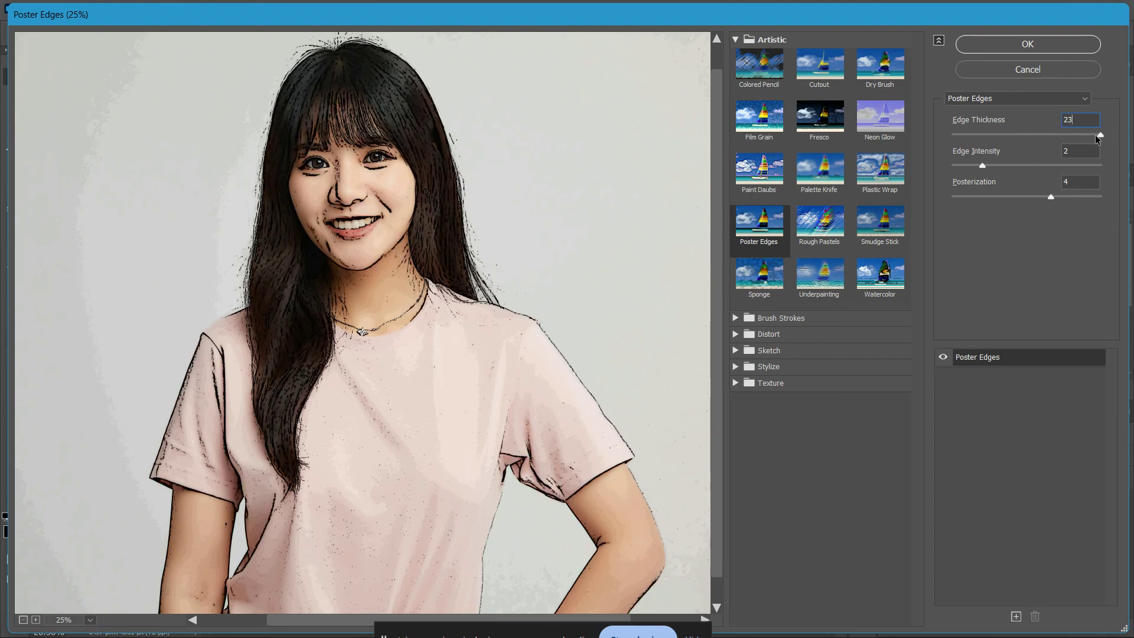
pyautogui.moveTo(1098, 134); pyautogui.dragTo(1084, 137)
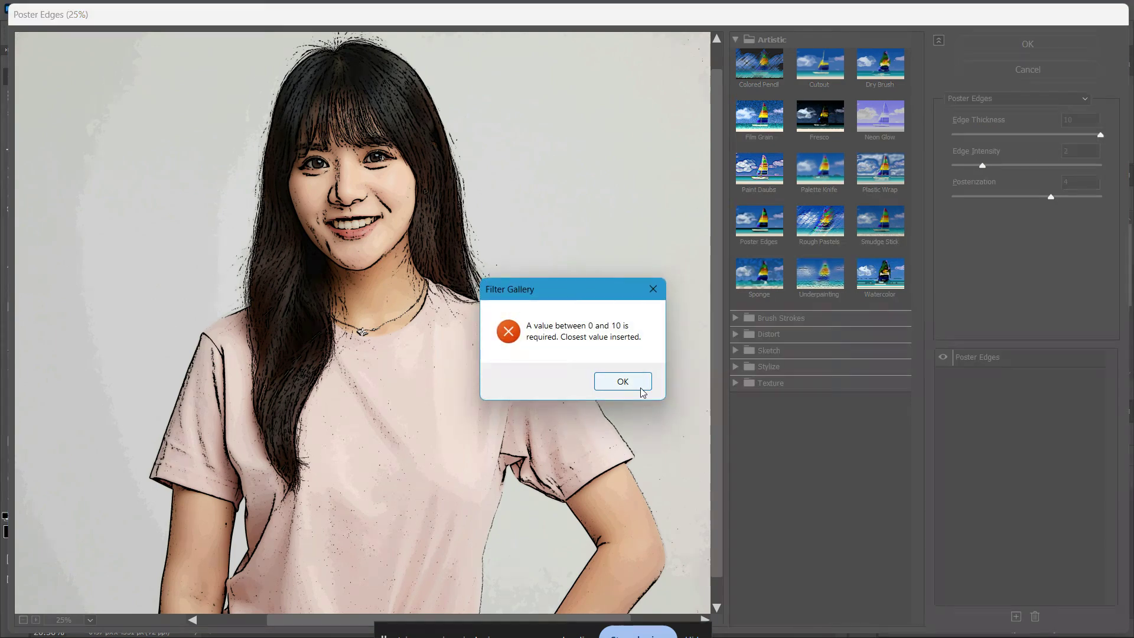
pyautogui.click(613, 375)
pyautogui.write('3')
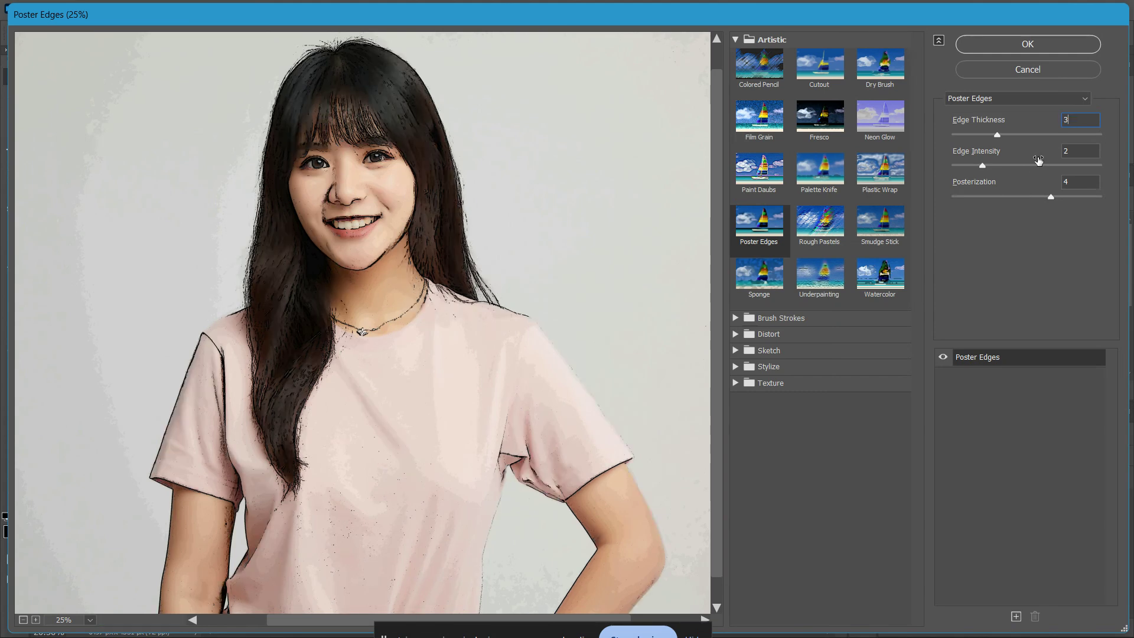
# Try an edge intensity of 1 and return it to 2
pyautogui.click(1068, 149)
pyautogui.doubleClick(1068, 149)
pyautogui.write('1')
pyautogui.moveTo(1074, 148); pyautogui.dragTo(1062, 201)
pyautogui.write('2')
# Compare posterization levels 3 and 4 in the preview and set Posterization to 3
pyautogui.click(1077, 184)
pyautogui.moveTo(1065, 196); pyautogui.dragTo(1074, 196)
pyautogui.moveTo(1075, 196); pyautogui.dragTo(1020, 205)
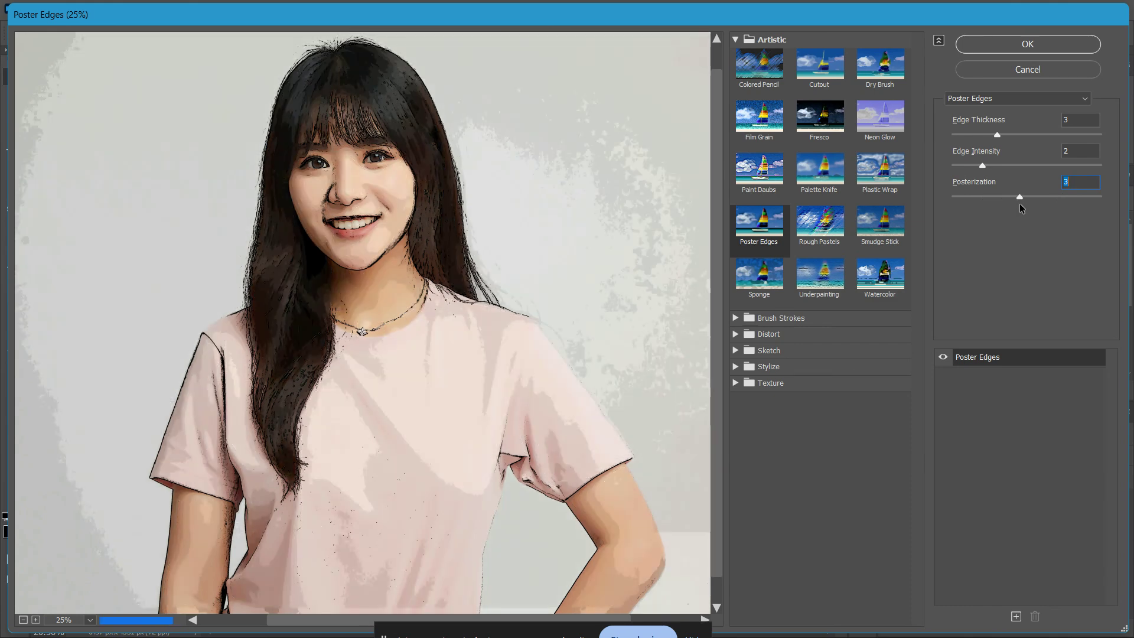
pyautogui.moveTo(1031, 204); pyautogui.dragTo(1044, 201)
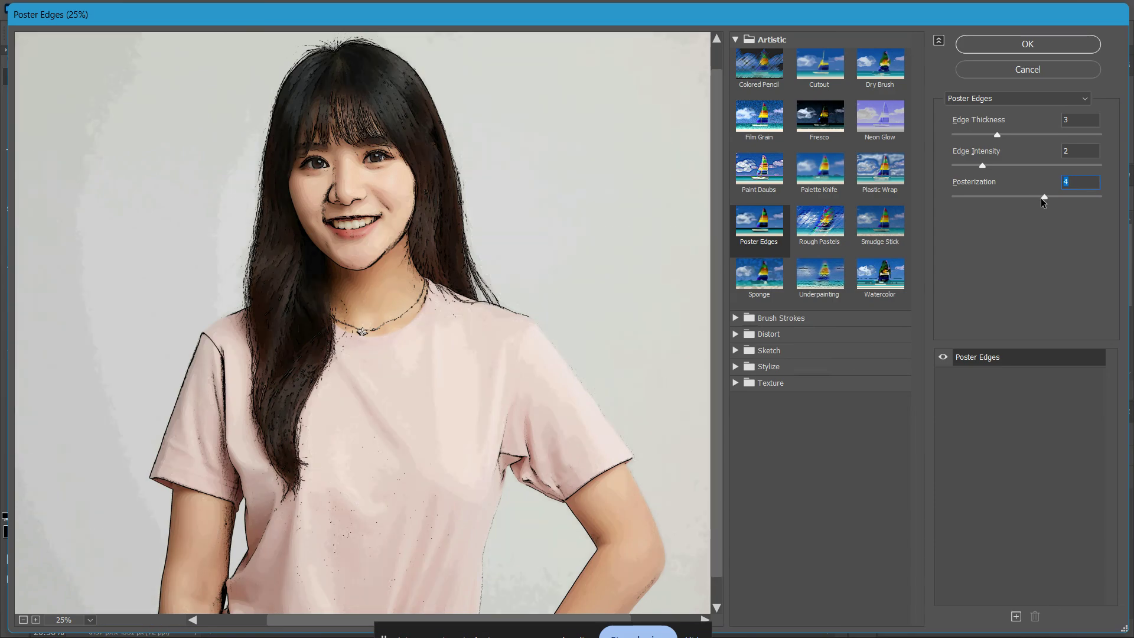
pyautogui.moveTo(1039, 197); pyautogui.dragTo(1035, 197)
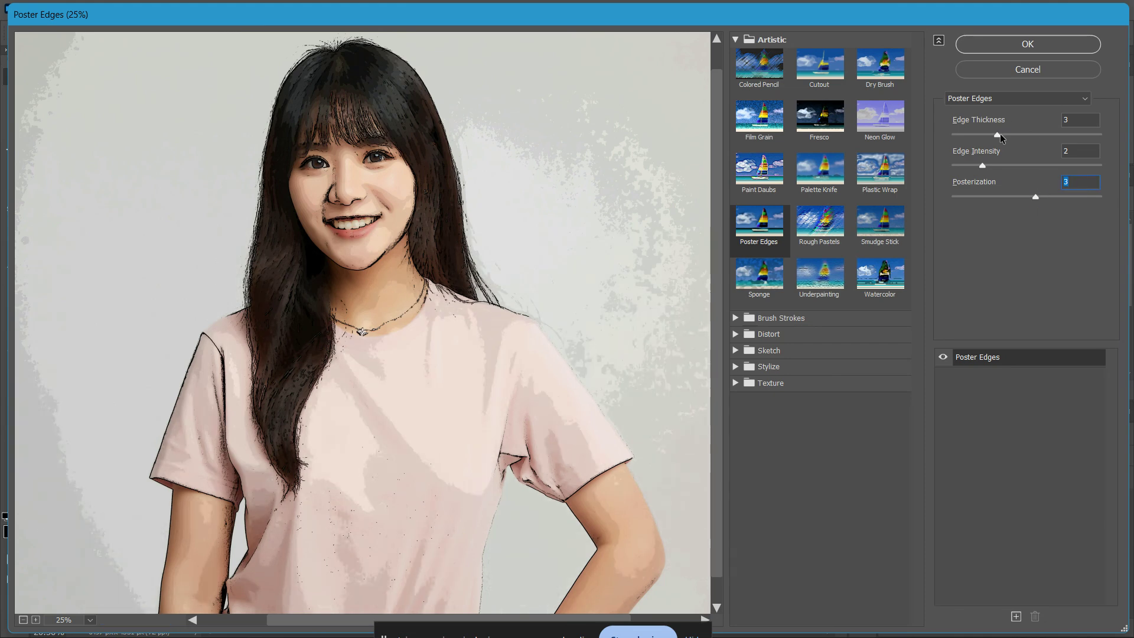
# Set Edge Thickness to 2, keep Posterization at 3, and apply the Poster Edges filter
pyautogui.moveTo(998, 135); pyautogui.dragTo(982, 132)
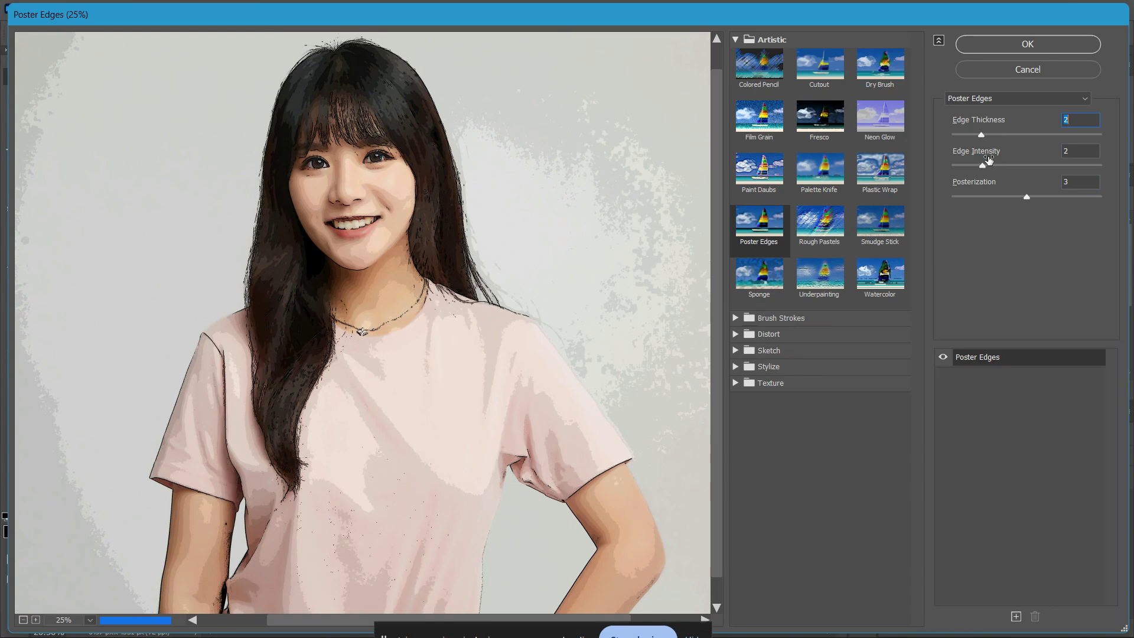
pyautogui.moveTo(1027, 196); pyautogui.dragTo(1019, 197)
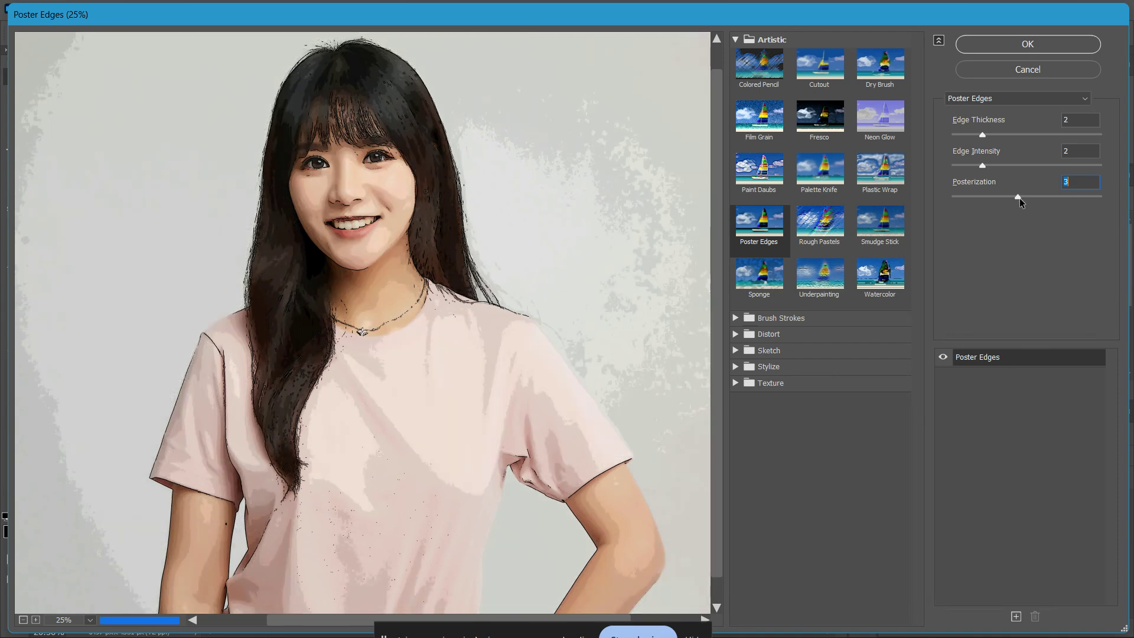
pyautogui.click(1028, 47)
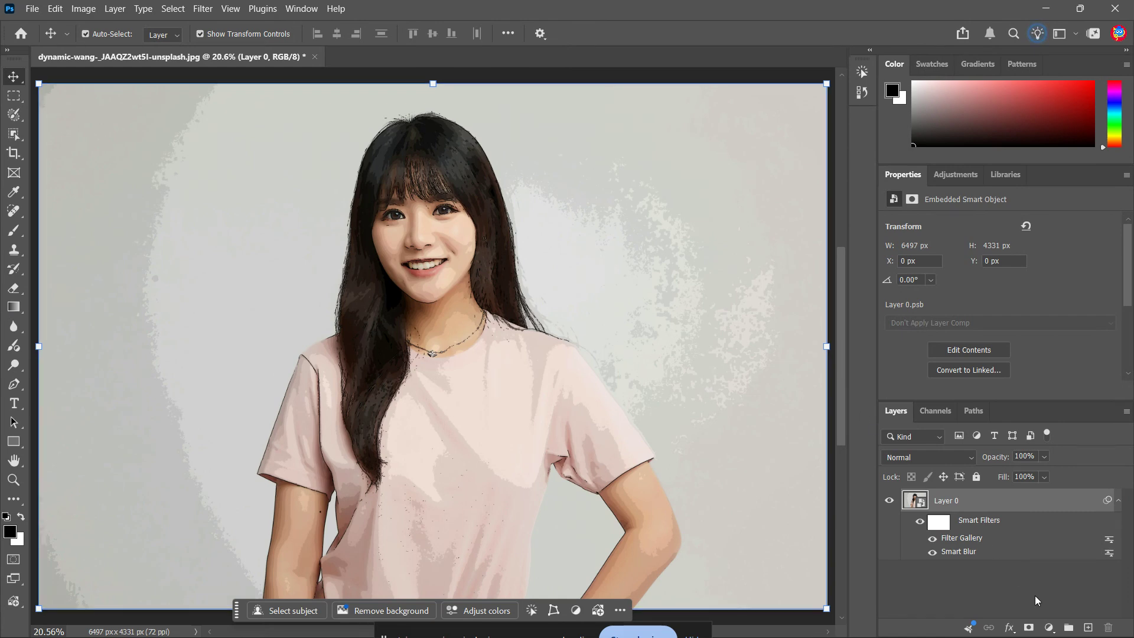
# Add a Levels adjustment layer above the portrait with black input 58 and white input 237
pyautogui.click(1050, 628)
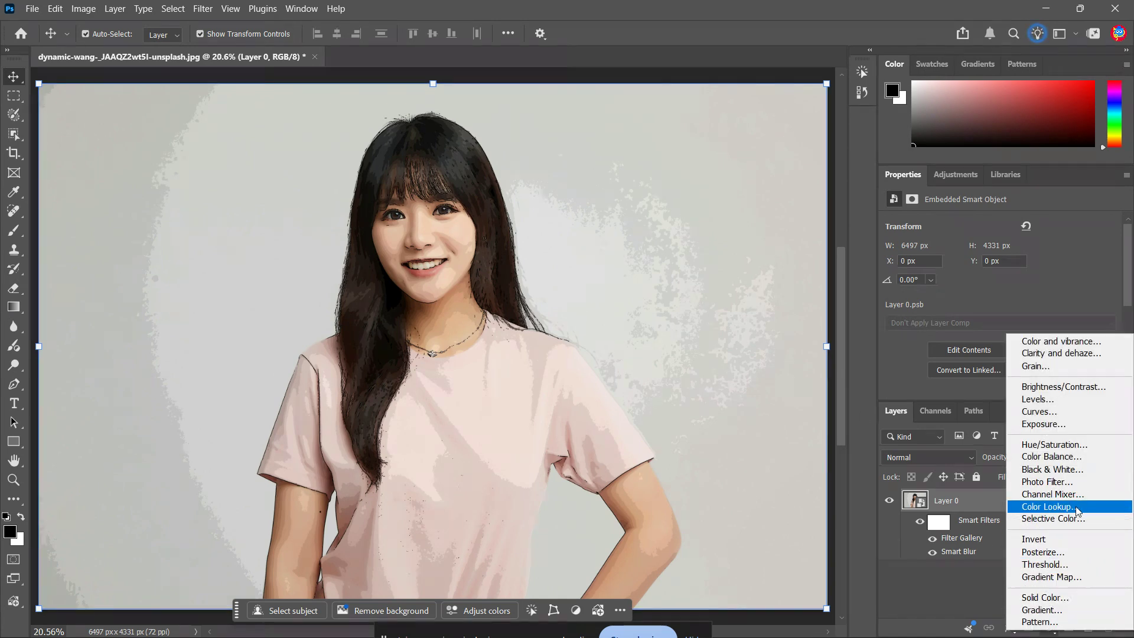
pyautogui.click(1081, 400)
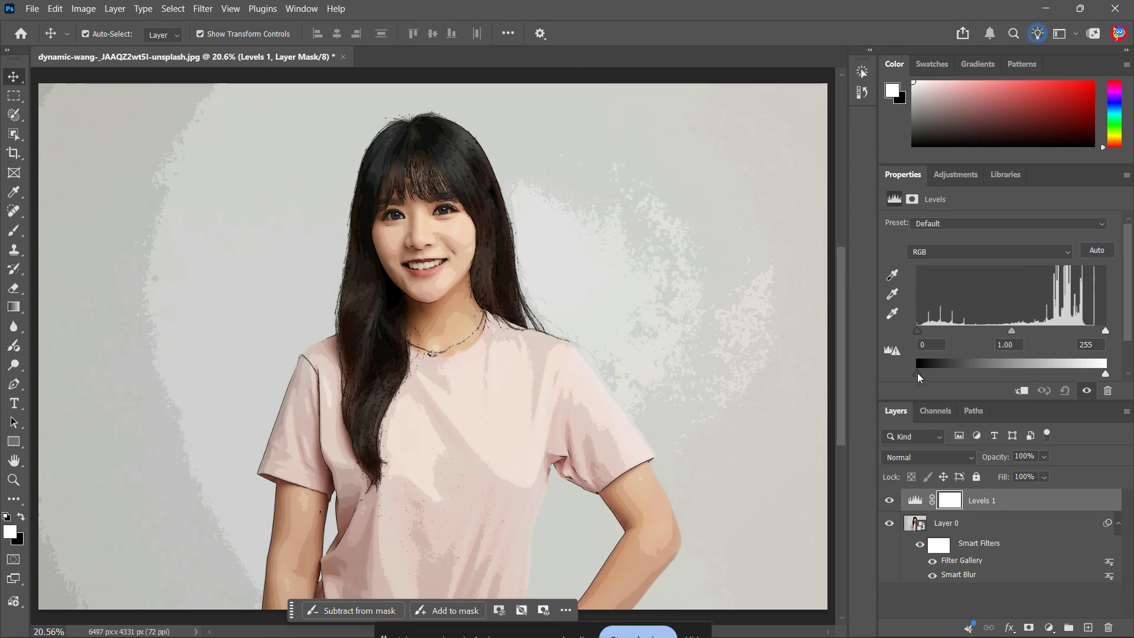
pyautogui.moveTo(918, 374)
pyautogui.mouseDown()
pyautogui.moveTo(954, 377)
pyautogui.moveTo(910, 374)
pyautogui.mouseUp()
pyautogui.moveTo(918, 330); pyautogui.dragTo(976, 337)
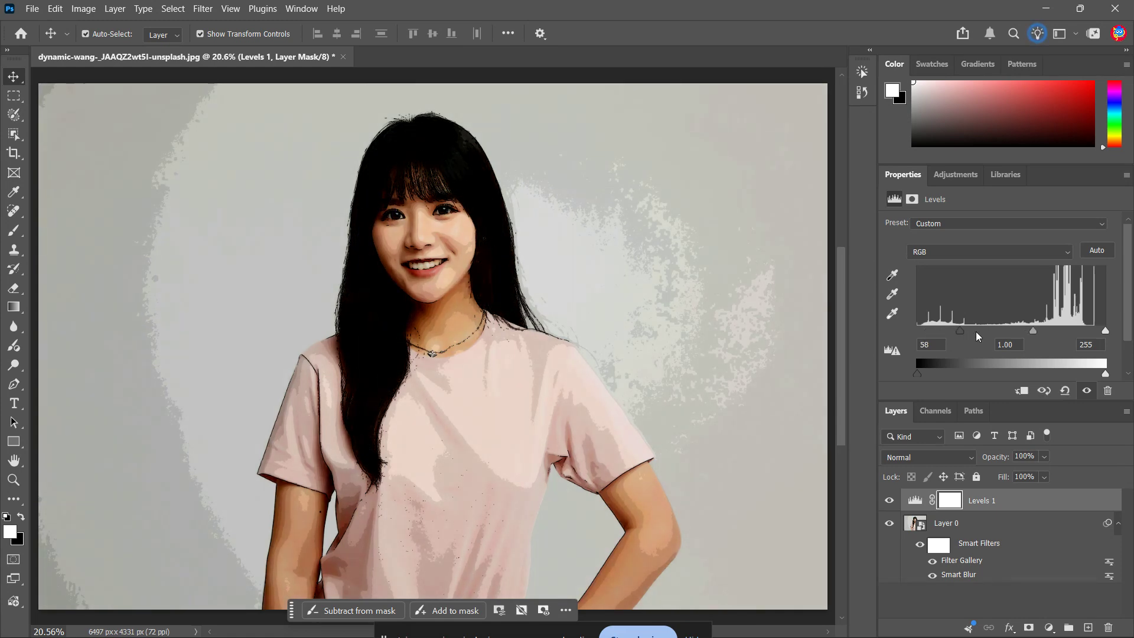
pyautogui.moveTo(1106, 331)
pyautogui.mouseDown()
pyautogui.moveTo(1071, 334)
pyautogui.moveTo(1094, 331)
pyautogui.mouseUp()
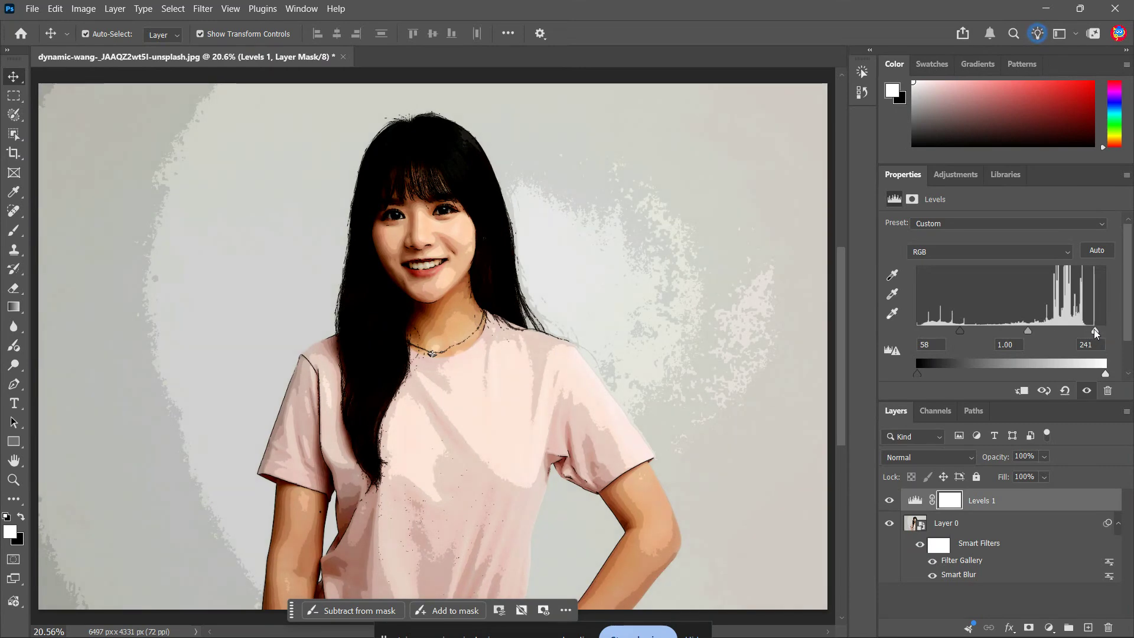
pyautogui.moveTo(1094, 328)
pyautogui.mouseDown()
pyautogui.moveTo(1069, 328)
pyautogui.moveTo(1093, 331)
pyautogui.mouseUp()
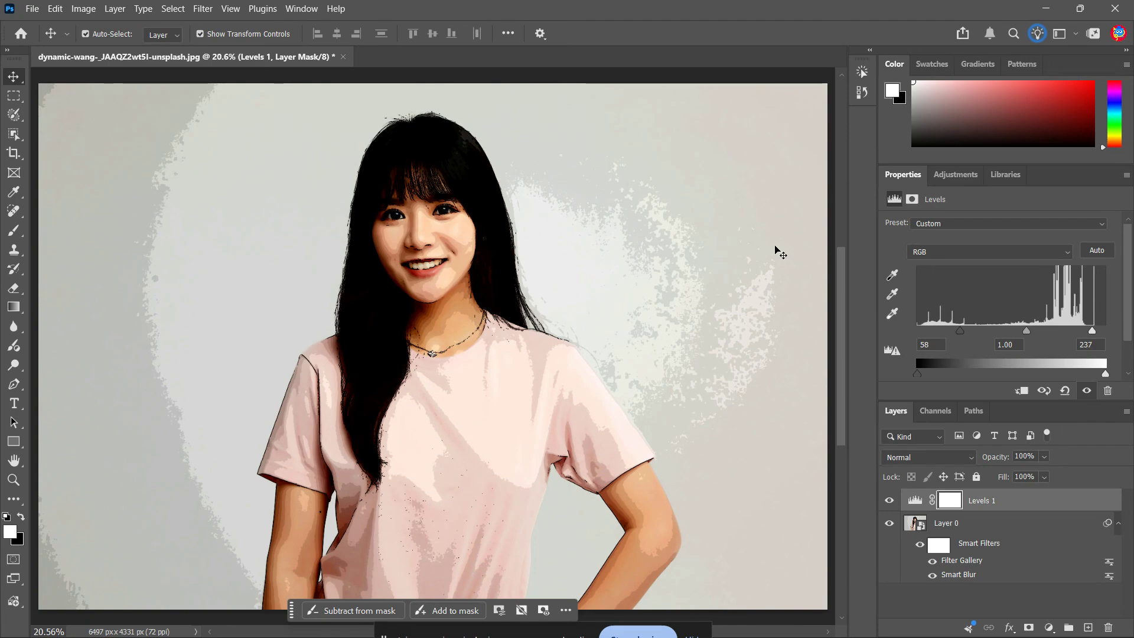
pyautogui.click(458, 192)
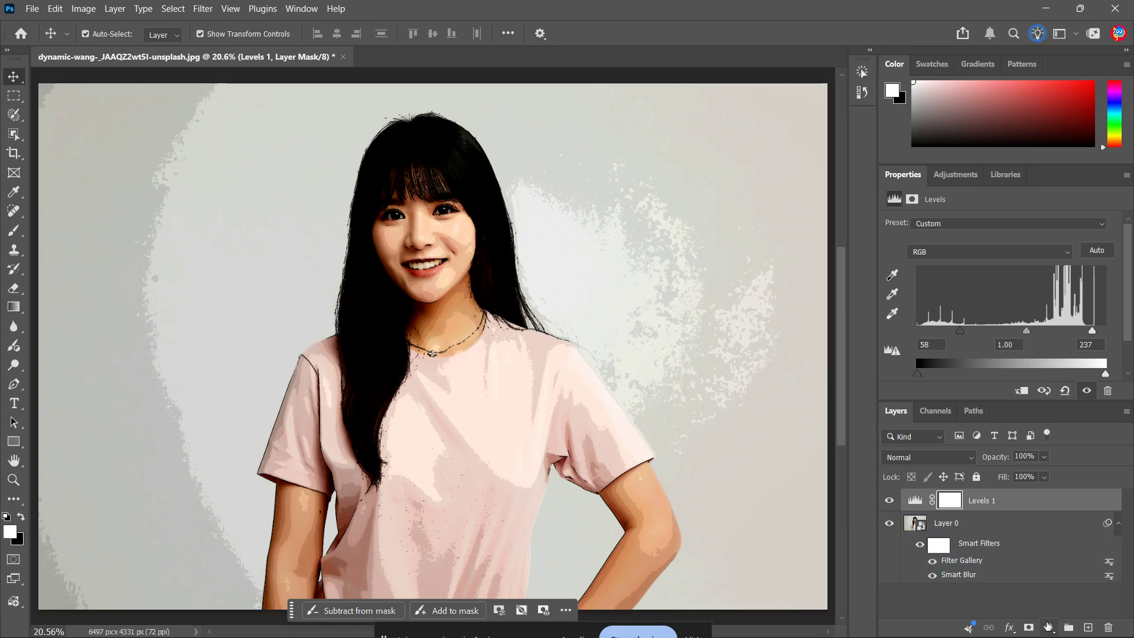
# Add a Color and vibrance adjustment layer with vibrance +37 and saturation +24
pyautogui.click(1049, 628)
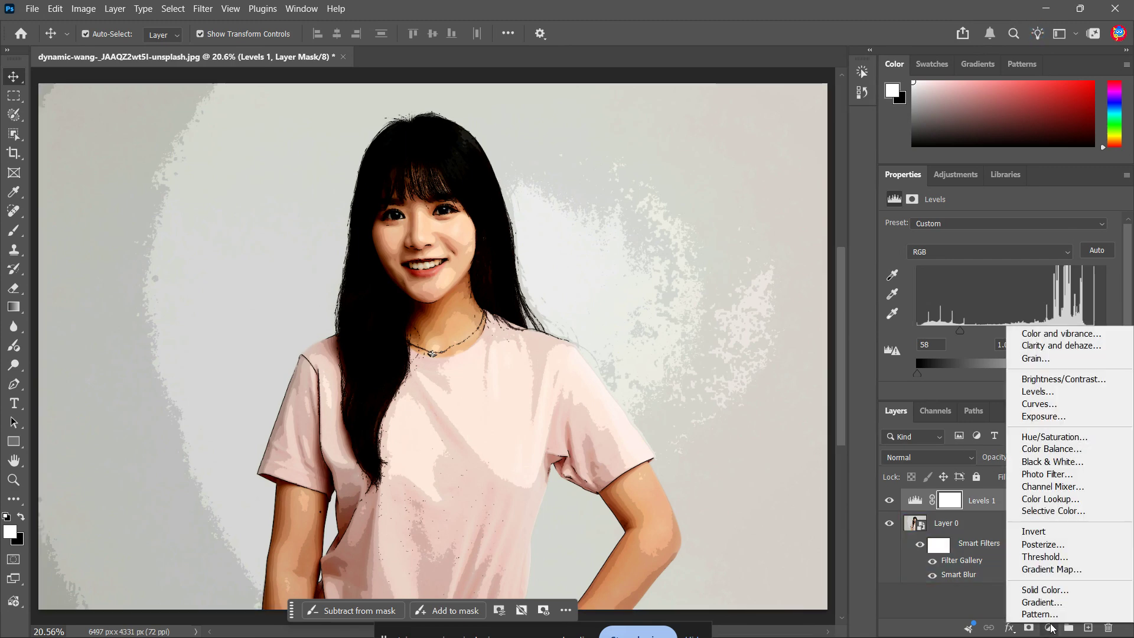
pyautogui.click(1090, 335)
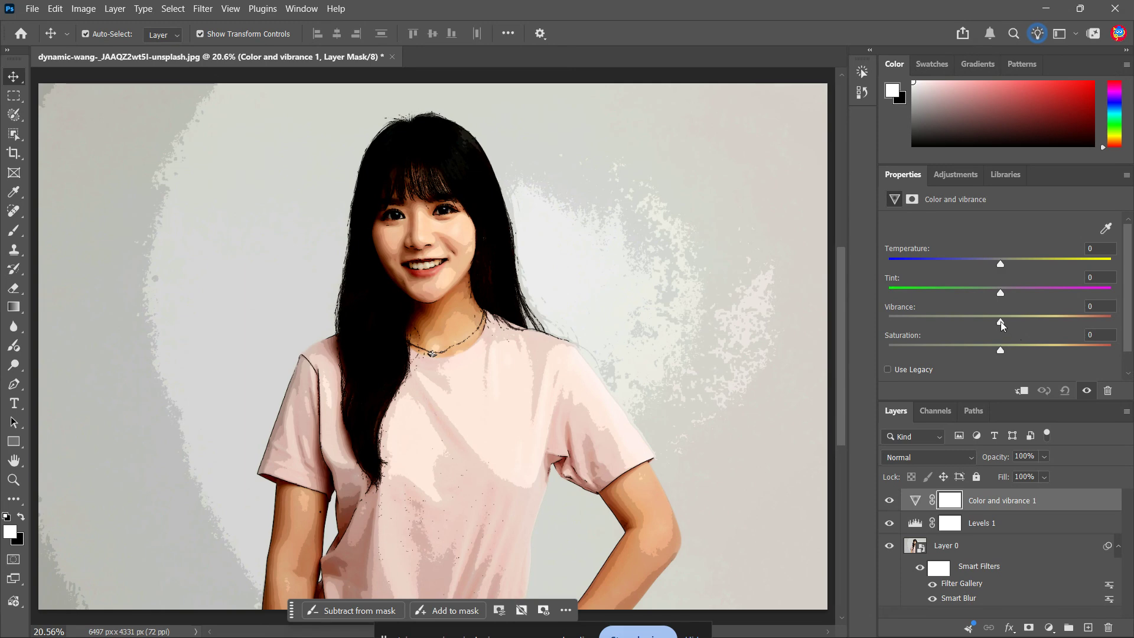
pyautogui.moveTo(1000, 321); pyautogui.dragTo(1024, 322)
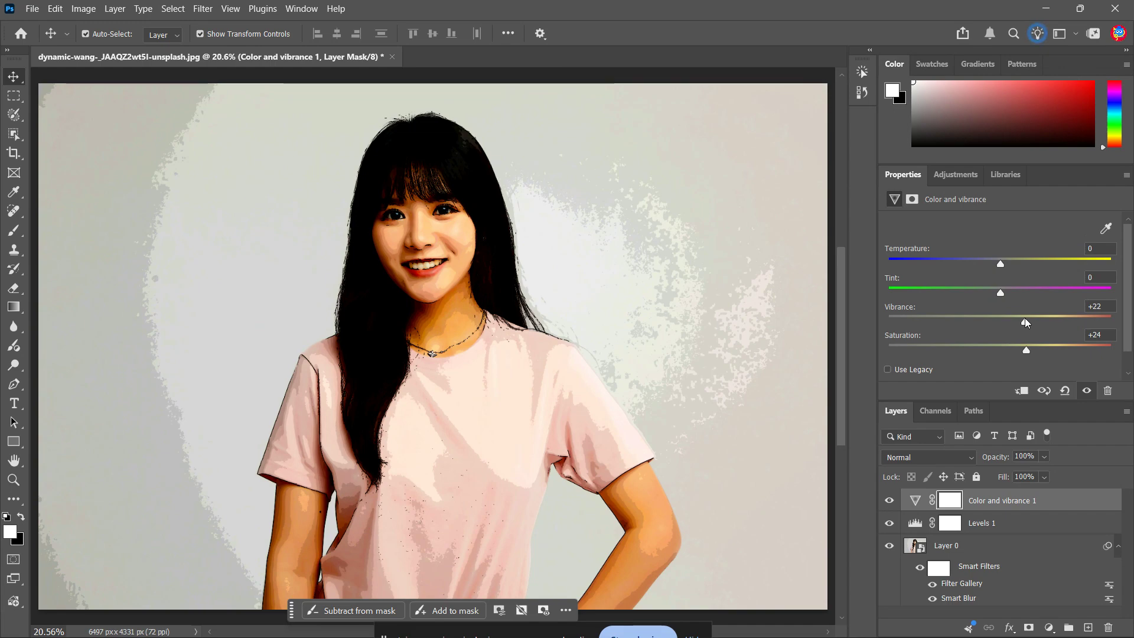
pyautogui.moveTo(1023, 323); pyautogui.dragTo(1040, 326)
pyautogui.click(298, 204)
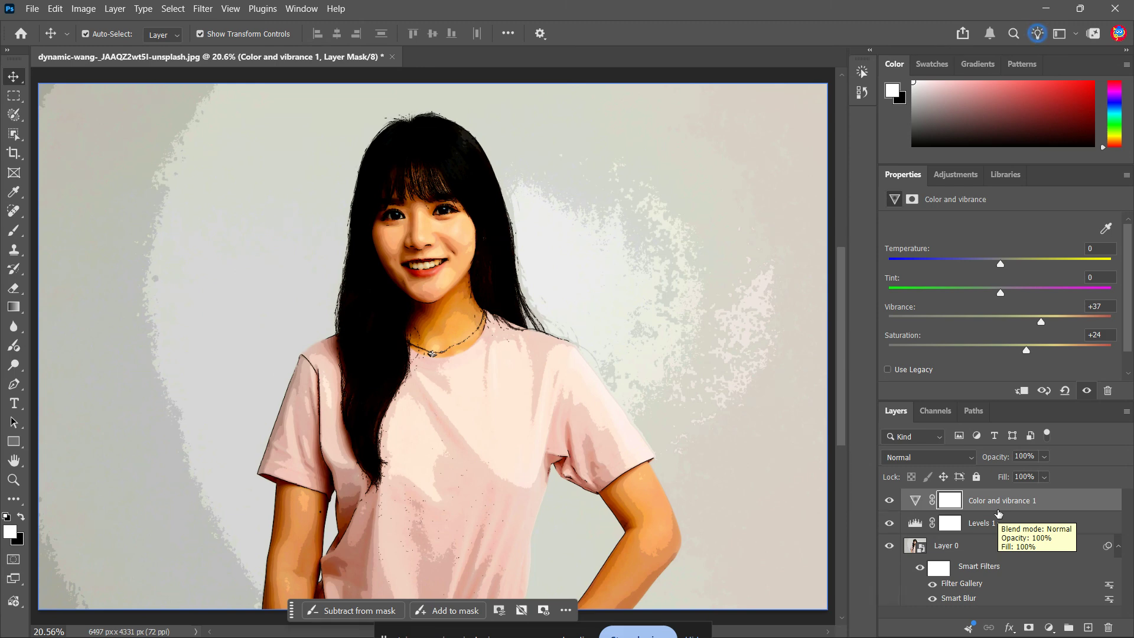
# Raise the Color and vibrance layer's saturation to +30 and vibrance to +62
pyautogui.moveTo(1028, 350)
pyautogui.mouseDown()
pyautogui.moveTo(972, 354)
pyautogui.moveTo(1054, 354)
pyautogui.moveTo(1034, 367)
pyautogui.mouseUp()
pyautogui.moveTo(1042, 323); pyautogui.dragTo(1070, 332)
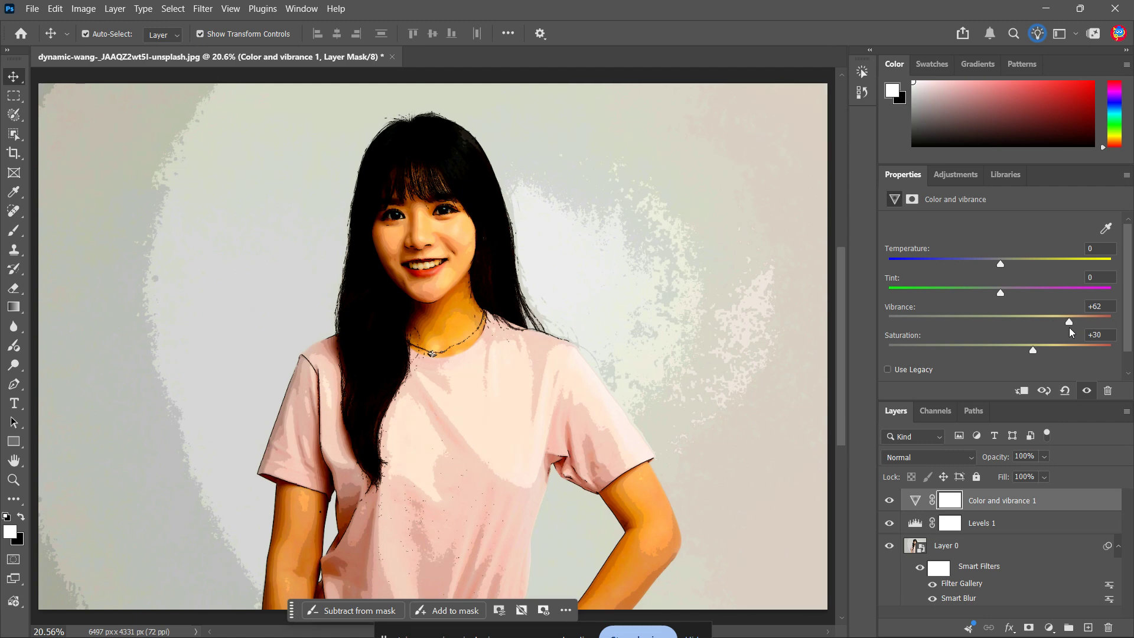
pyautogui.click(770, 479)
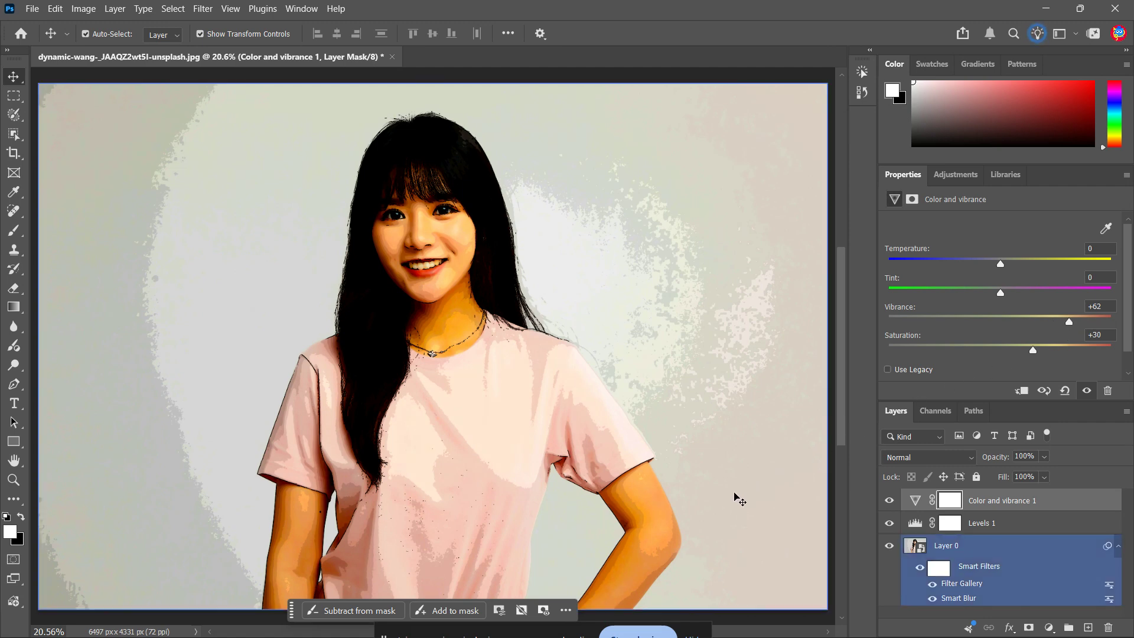